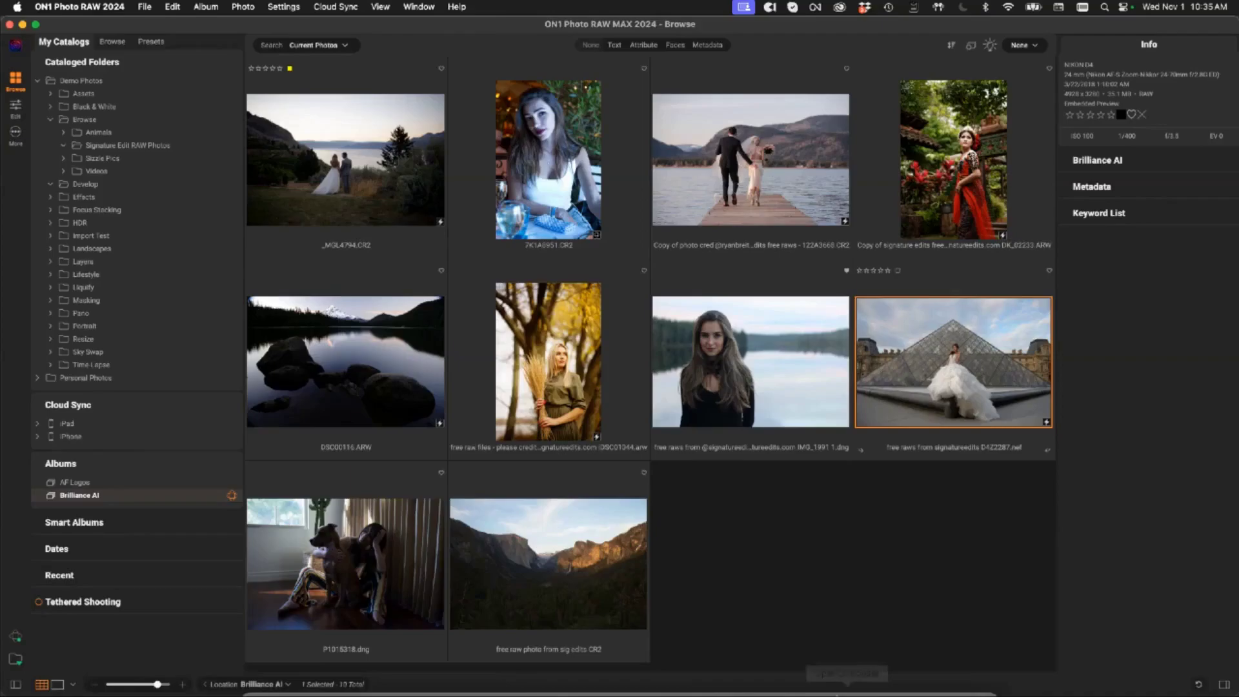
- In Photoshop, launch Filter > ON1 > ON1 Develop 2024 on the wedding photo's smart object
left_click(810, 677)
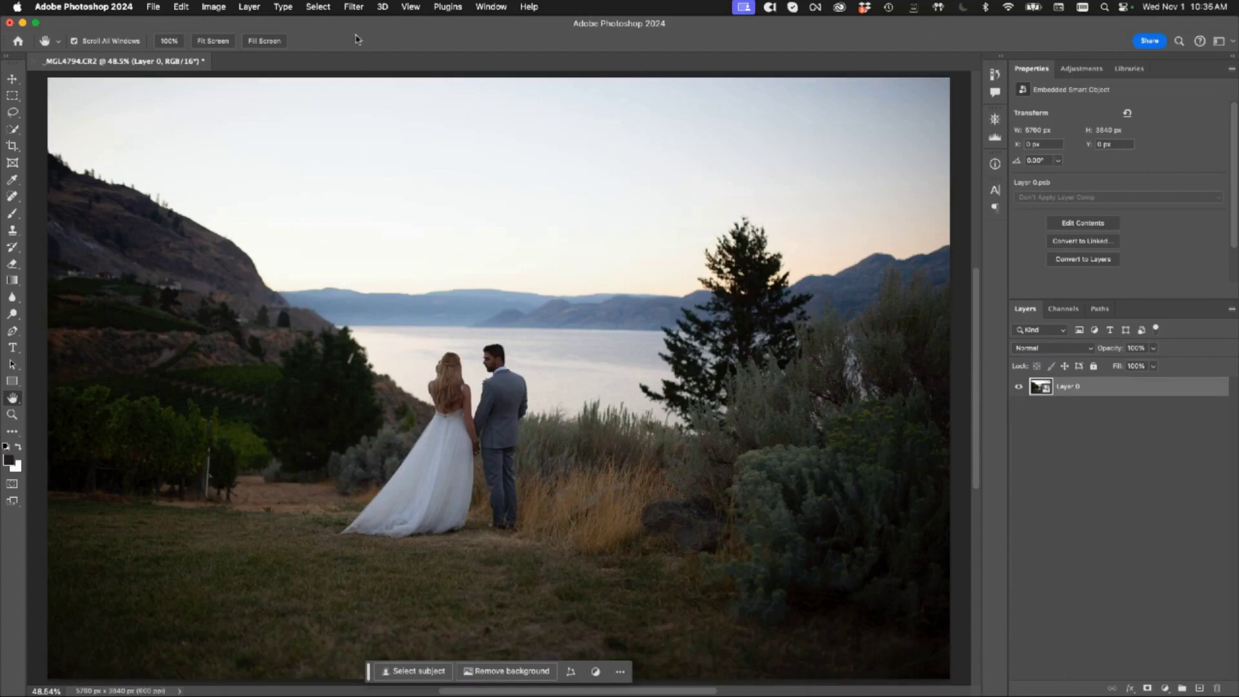
left_click(354, 8)
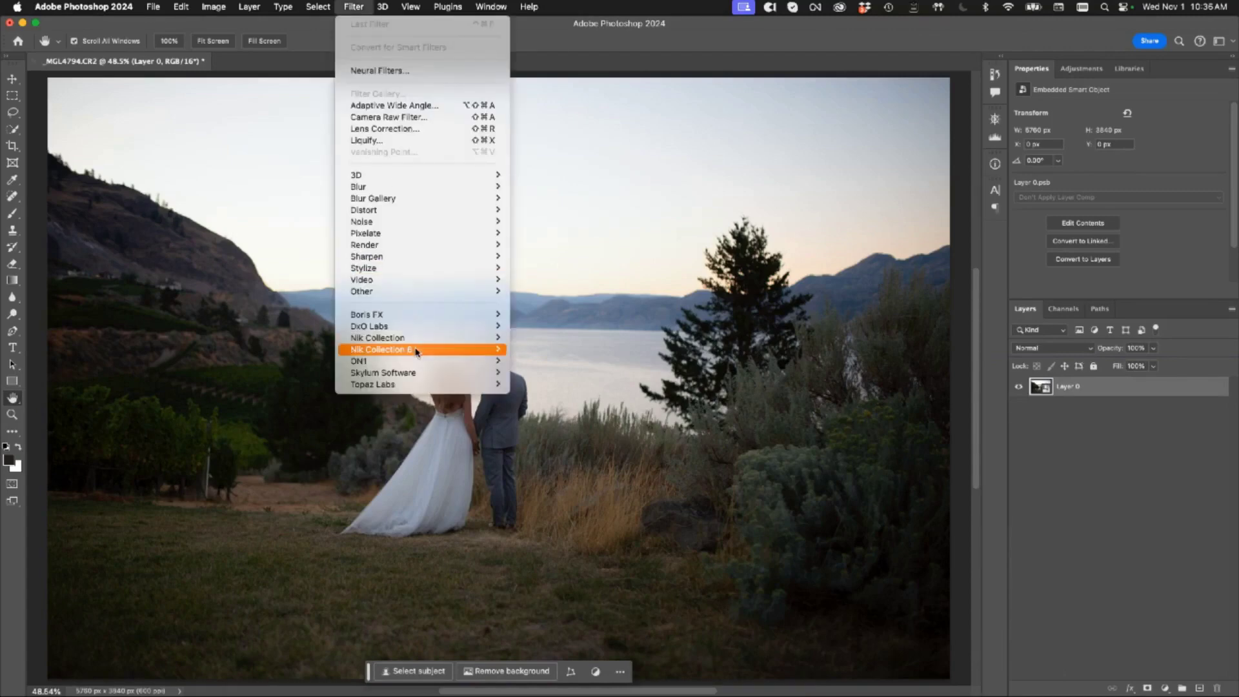
mouse_move(419, 365)
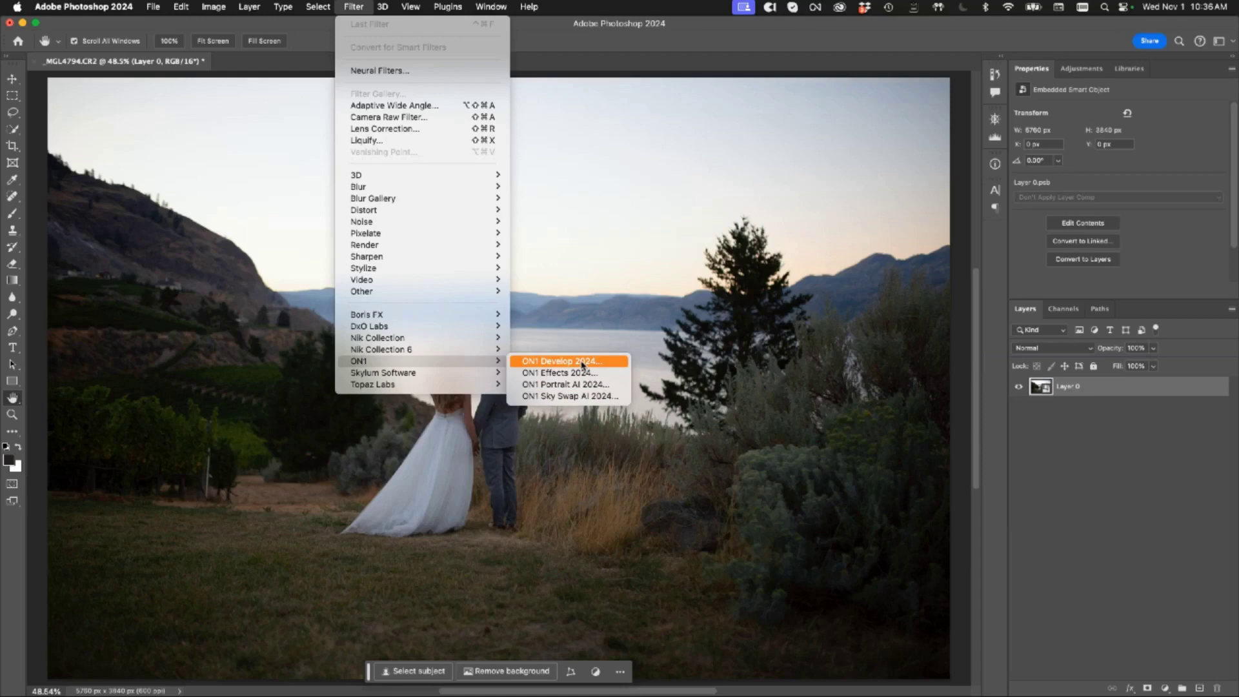
left_click(582, 363)
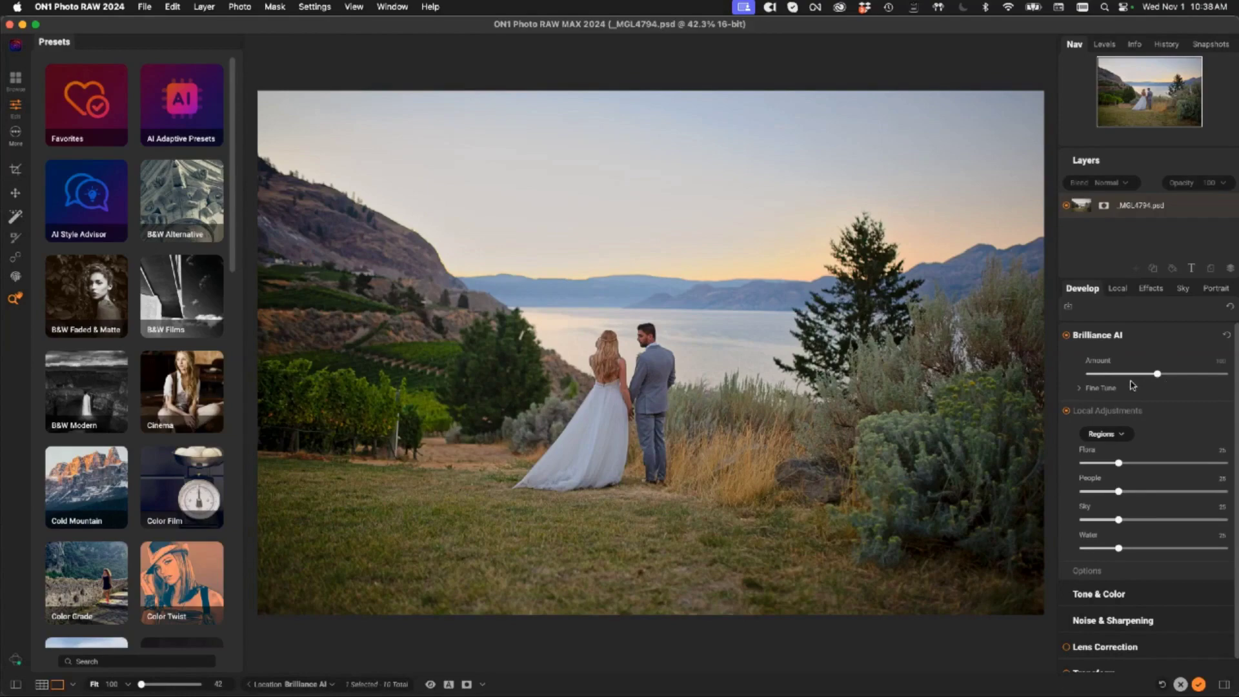
- Retune the Brilliance AI Amount and lower Fine Tune Color Amount to about 41, keeping Tone at 100
mouse_move(1157, 374)
left_mouse_down()
mouse_move(1097, 376)
mouse_move(1140, 378)
left_mouse_up()
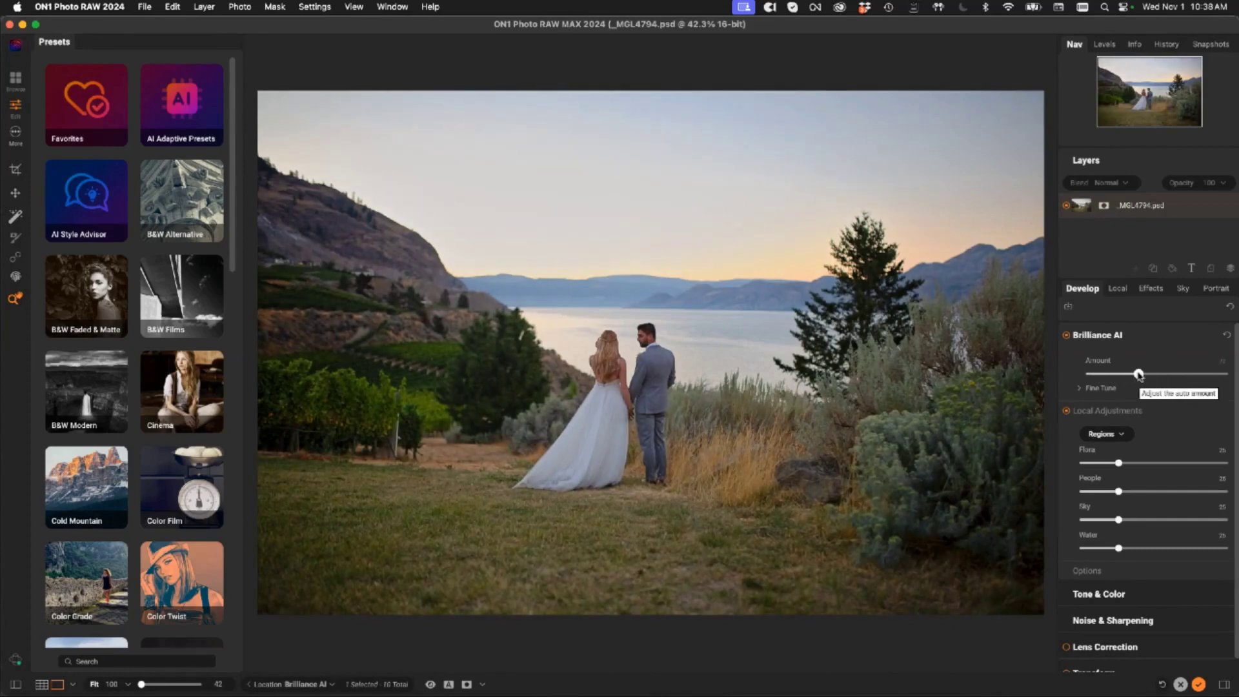
left_click(1080, 389)
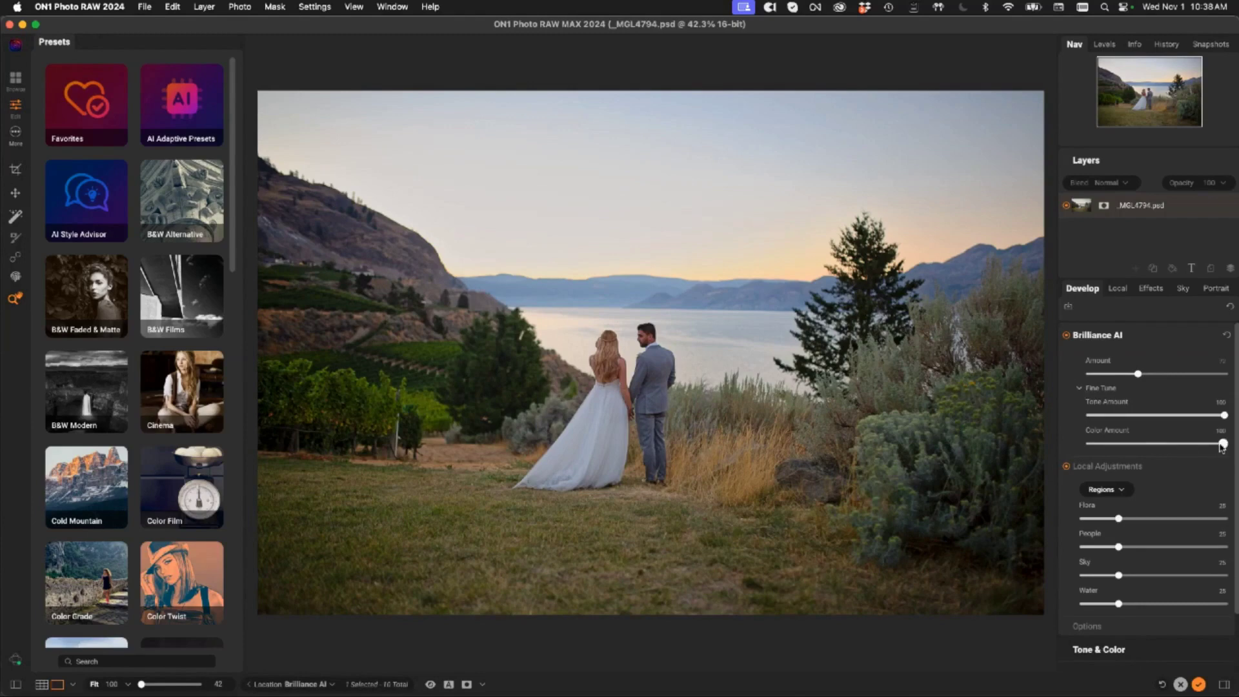
left_click_drag(1222, 444, 1144, 445)
left_click_drag(1145, 372, 1159, 372)
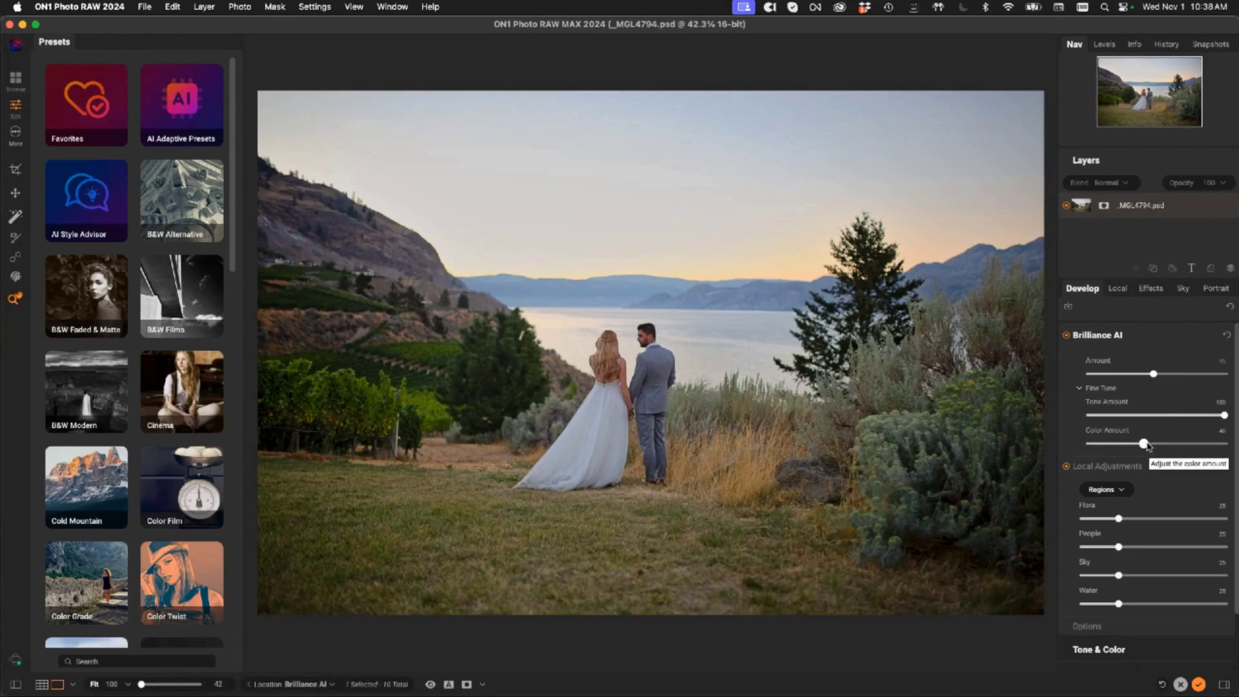
scroll(1100, 420, "down", 2)
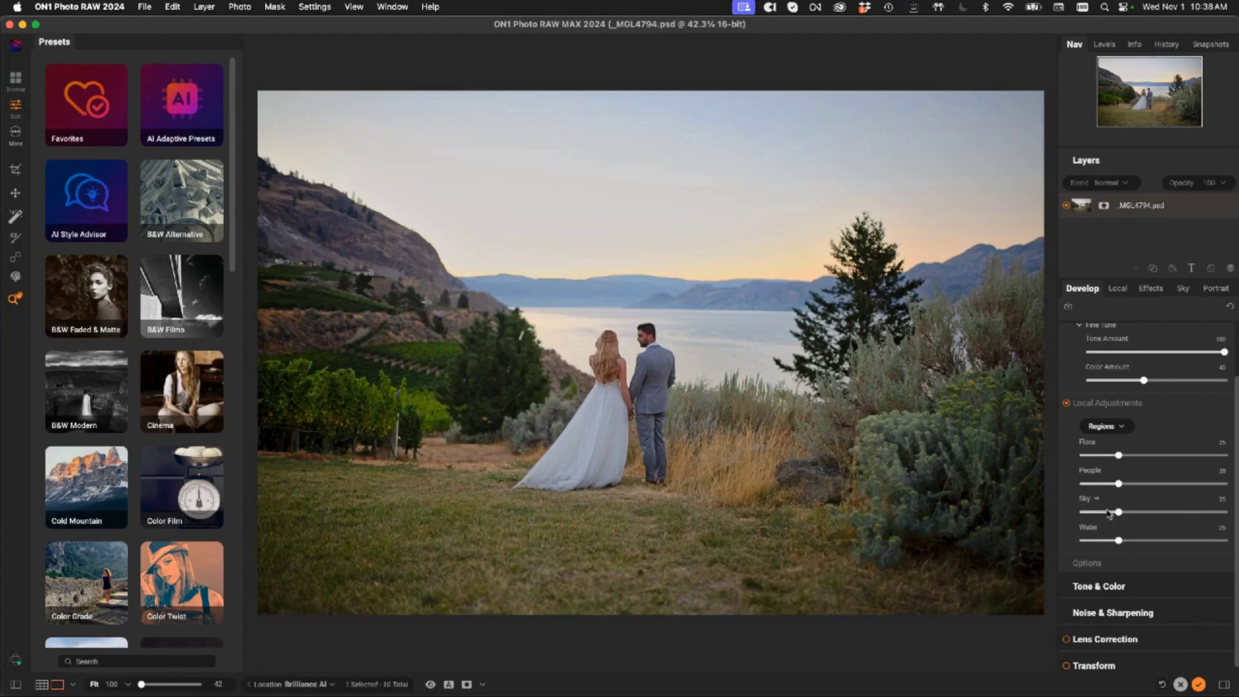
- Lower the Flora region strength and open the Brilliance AI – Flora local adjustment
left_click_drag(1117, 455, 1112, 540)
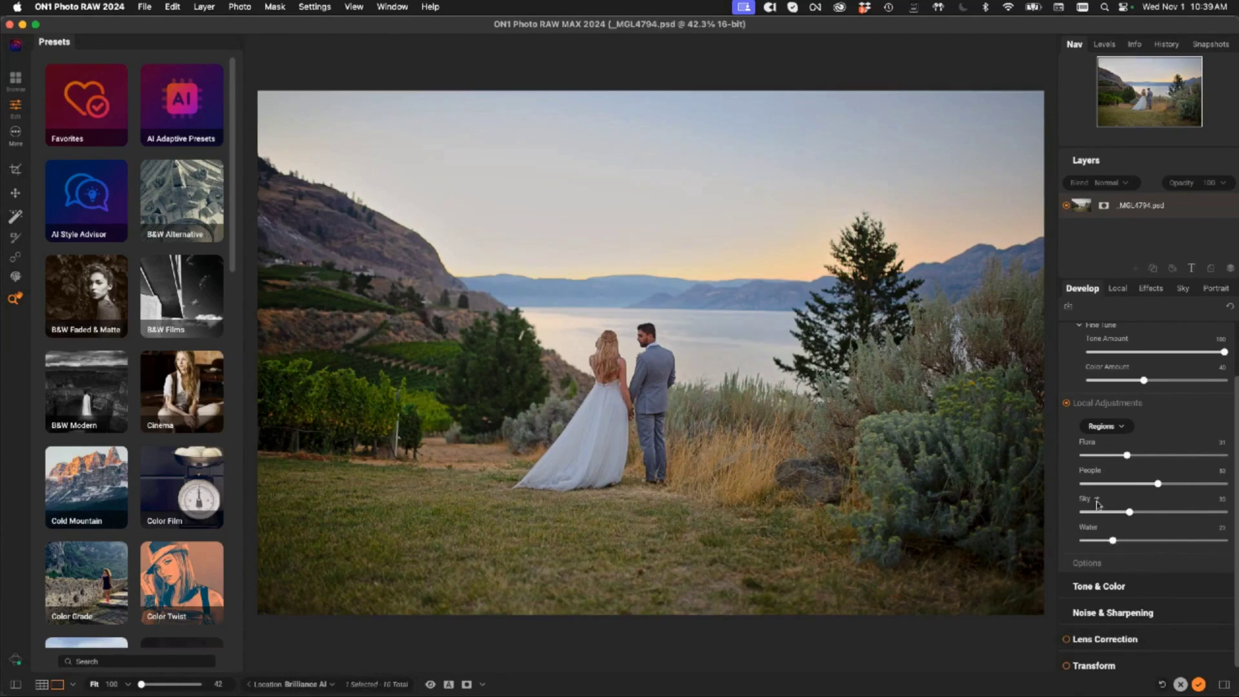
left_click(1102, 443)
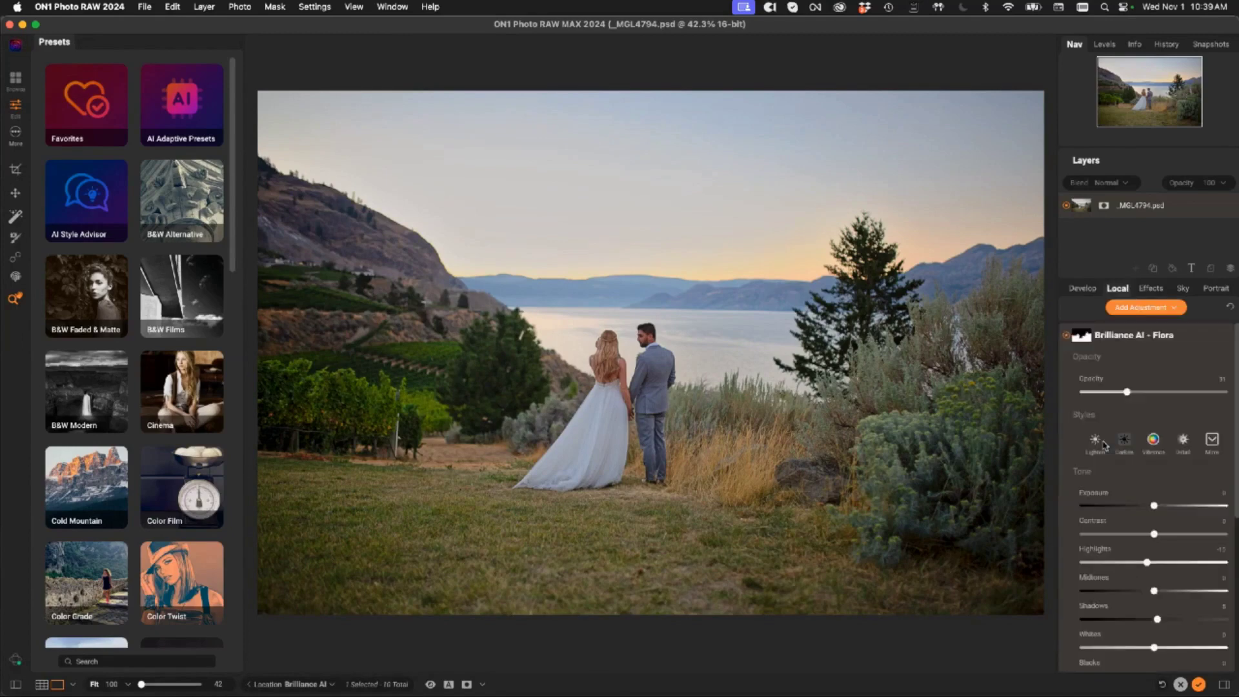
- Reduce the Flora mask feather to 54 in the mask properties
left_click(1123, 337)
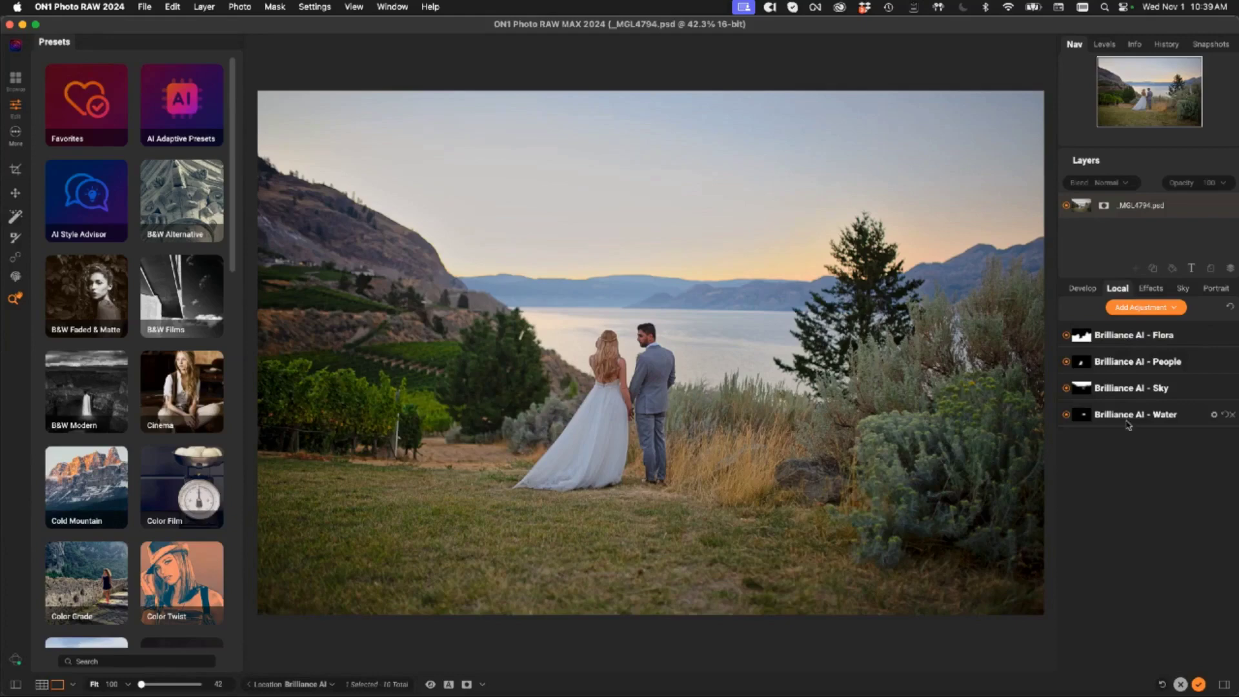
left_click(1107, 335)
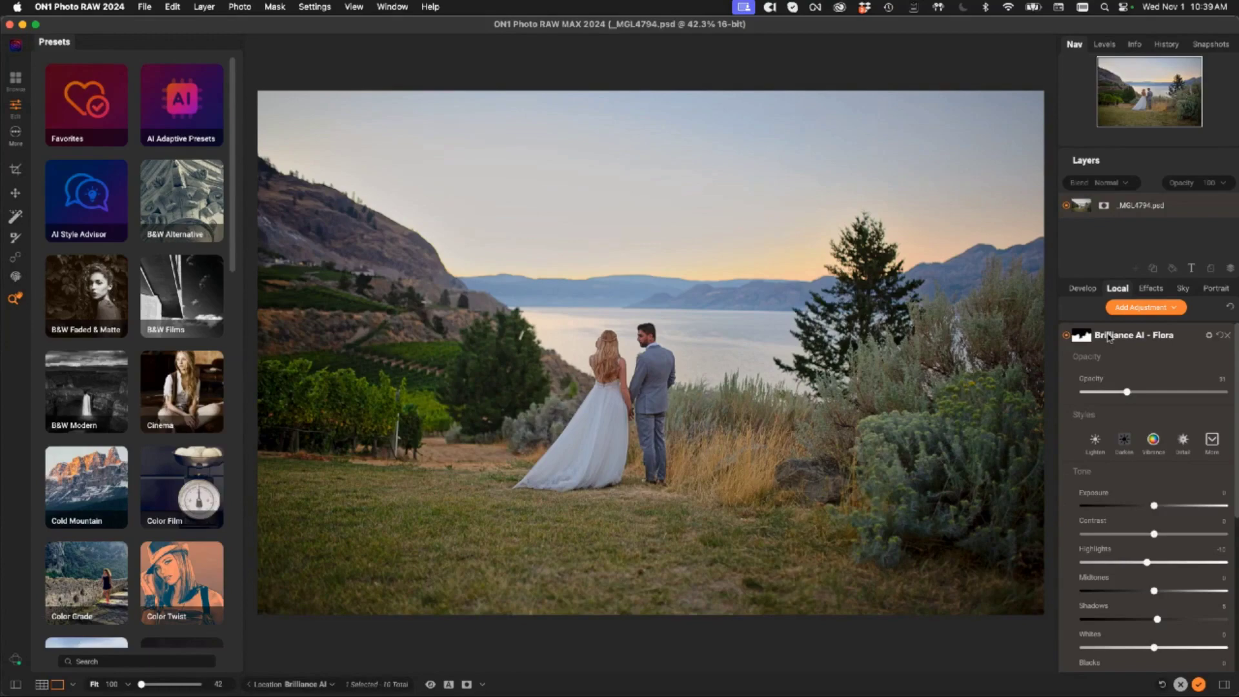
double_click(1081, 335)
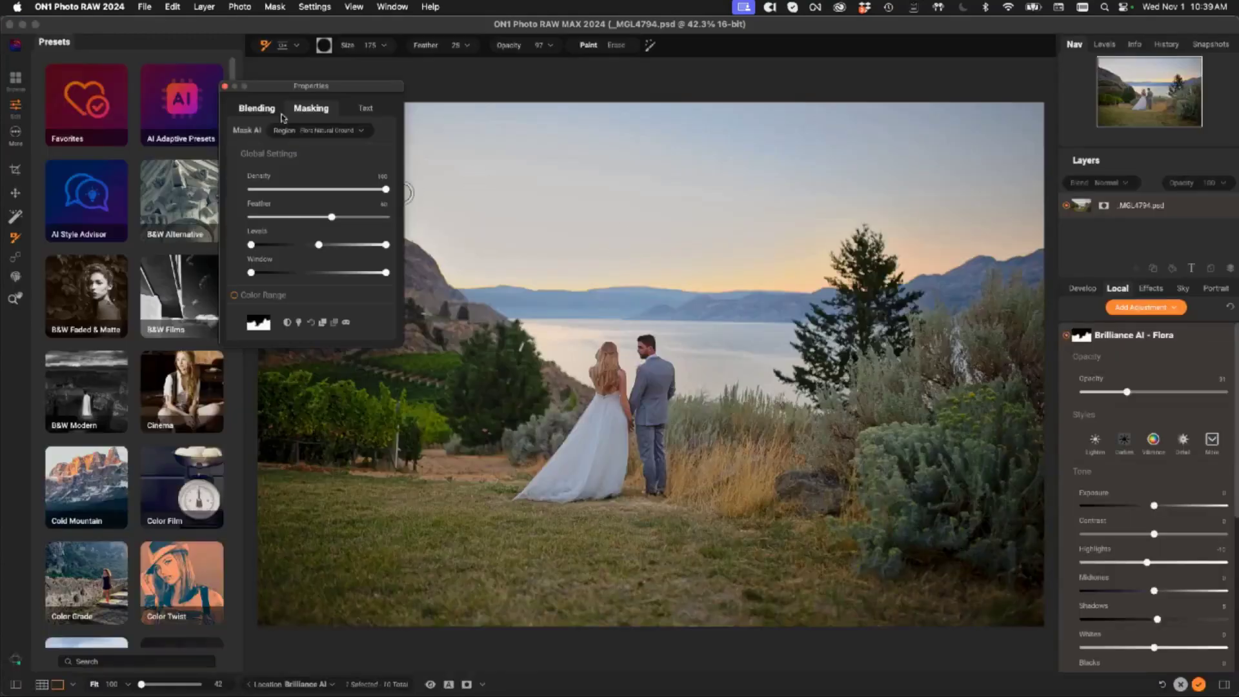
left_click_drag(288, 88, 301, 100)
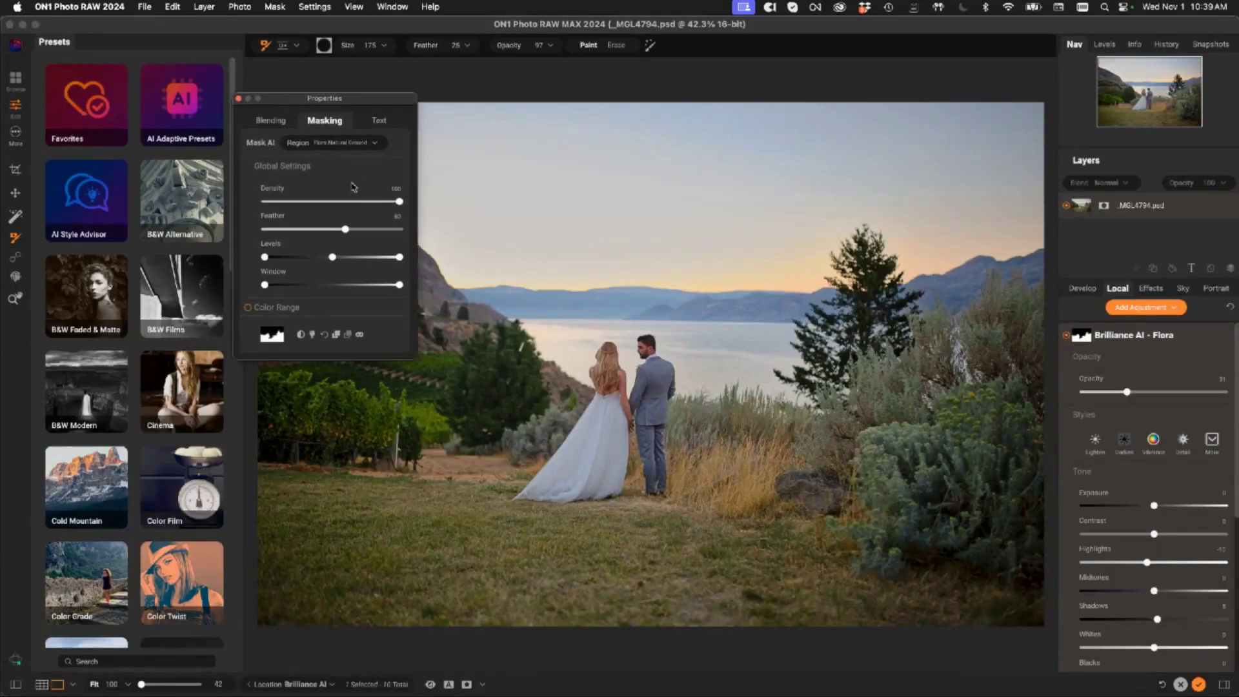
mouse_move(345, 229)
left_mouse_down()
mouse_move(298, 230)
mouse_move(341, 230)
left_mouse_up()
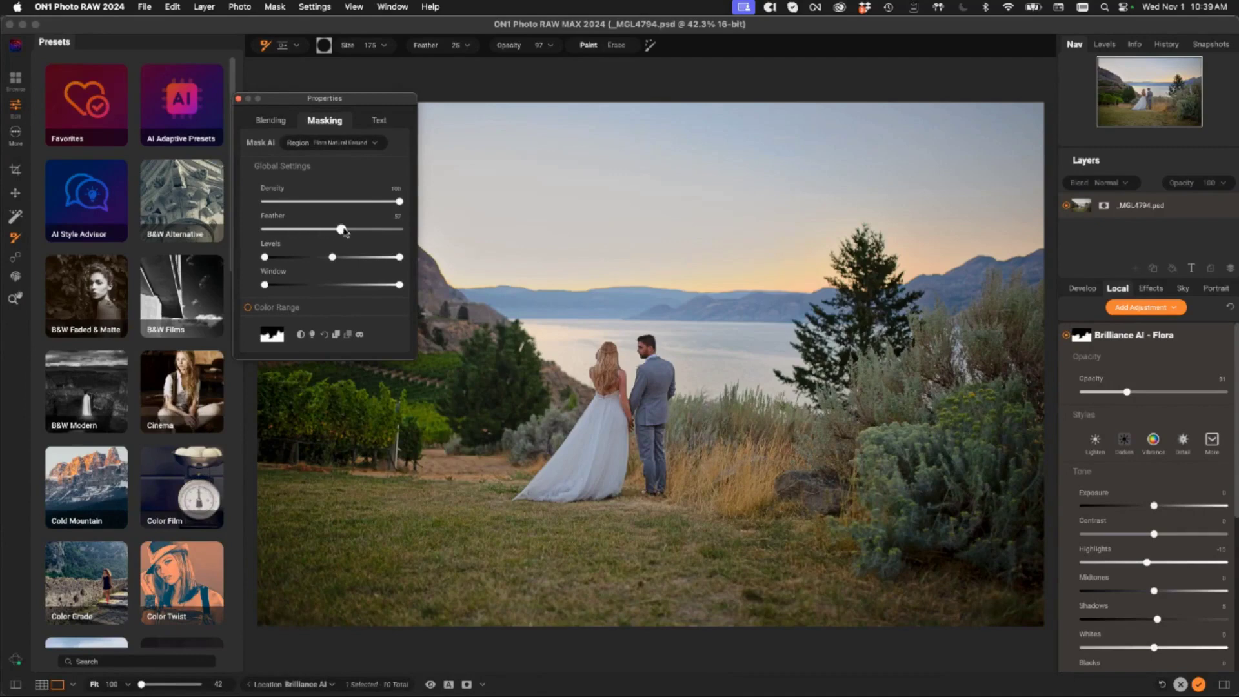
left_click(238, 98)
- Raise the Flora adjustment's Structure to about 41
scroll(1121, 494, "down", 5)
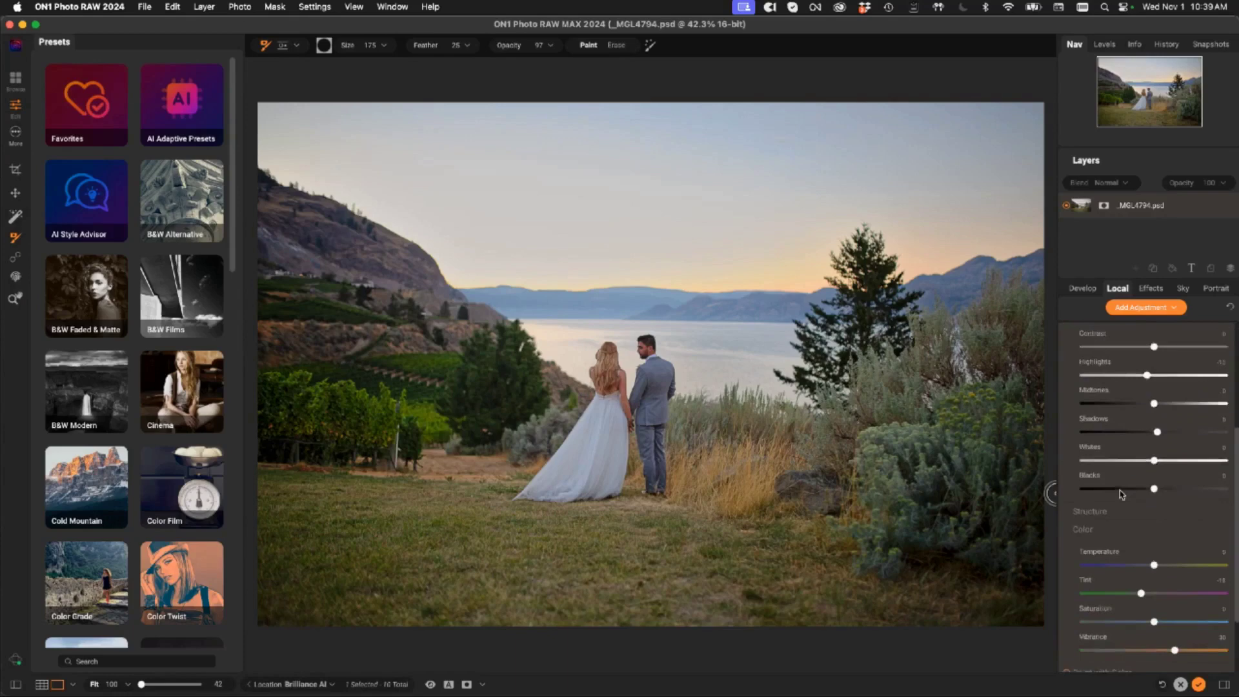
scroll(1121, 494, "down", 2)
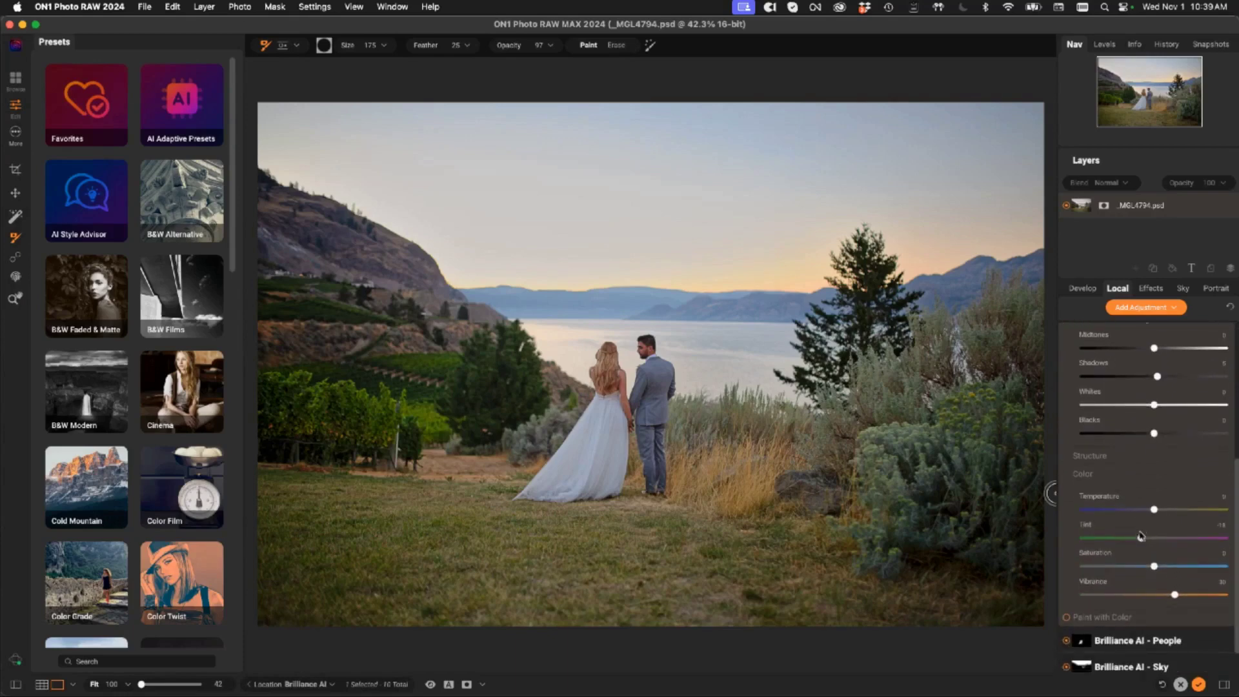
scroll(1170, 598, "up", 3)
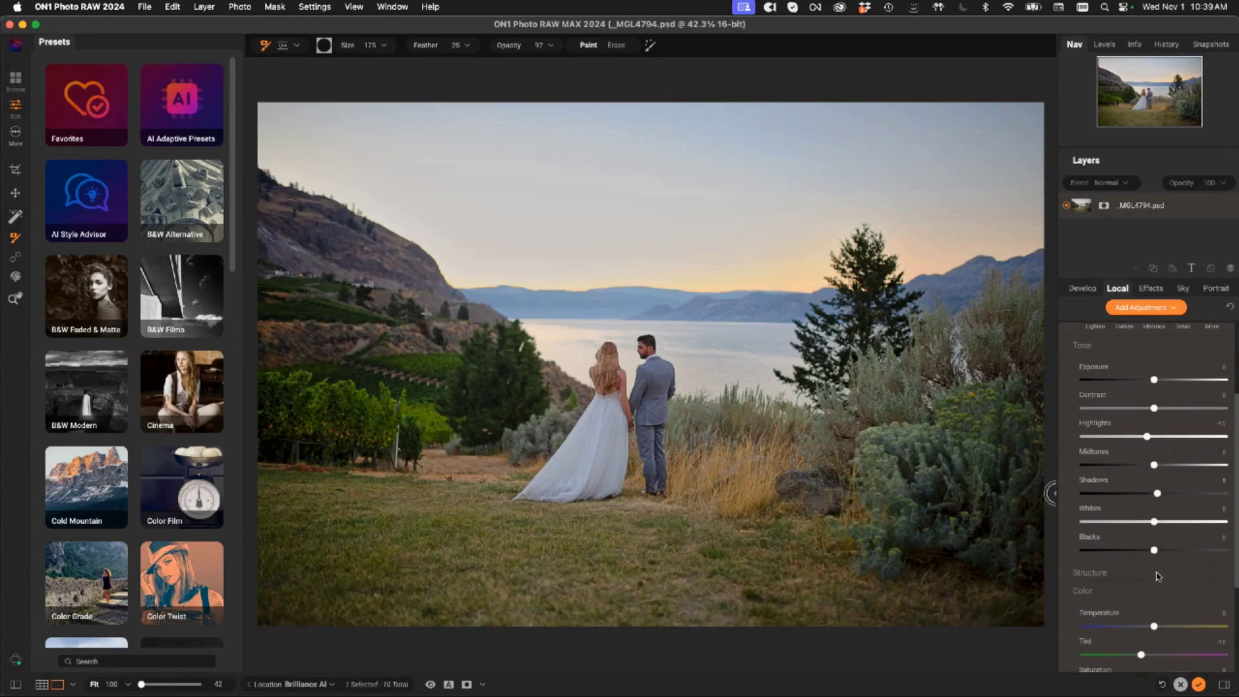
left_click(1159, 573)
left_click_drag(1177, 610, 1183, 610)
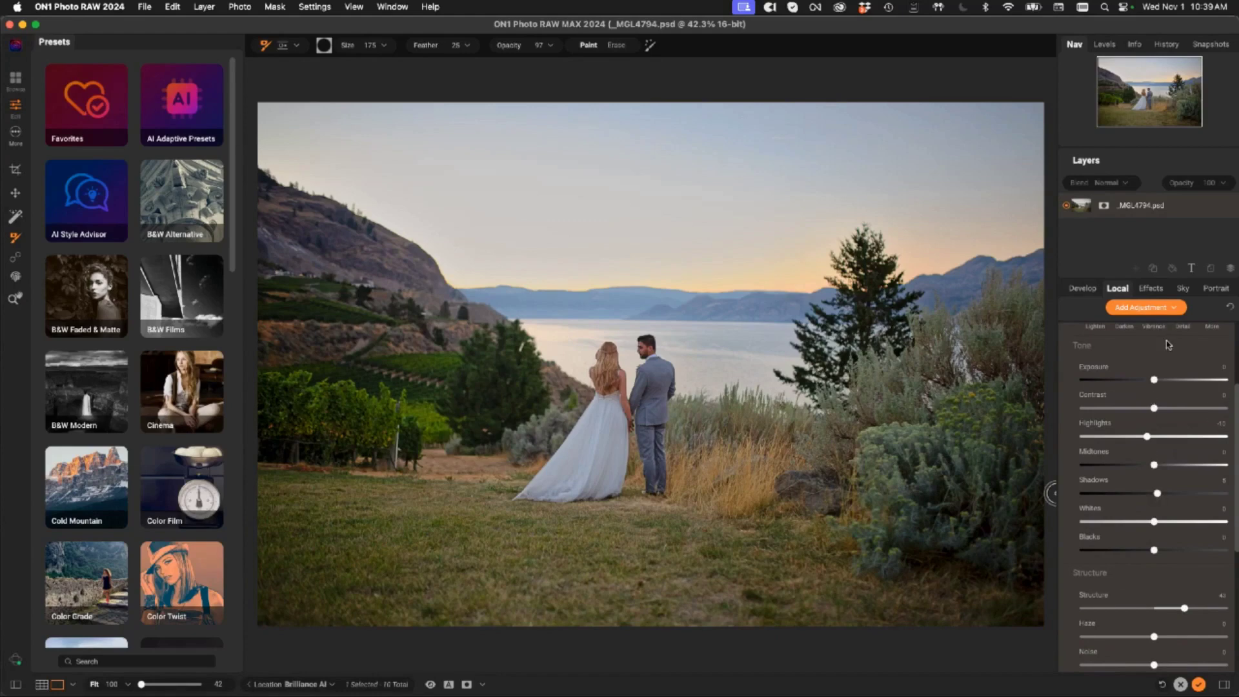
scroll(1165, 348, "up", 4)
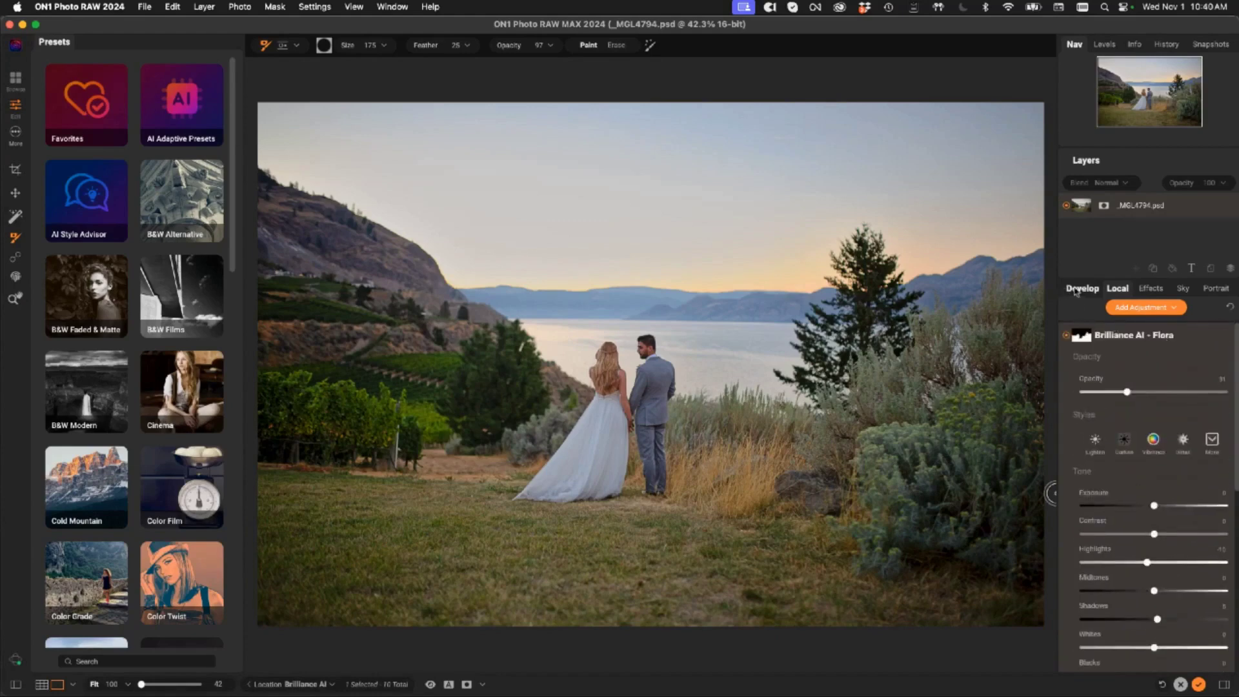
- Review the global Brilliance AI options, keeping Method Brilliance AI with NoNoise AI Auto
left_click(1081, 289)
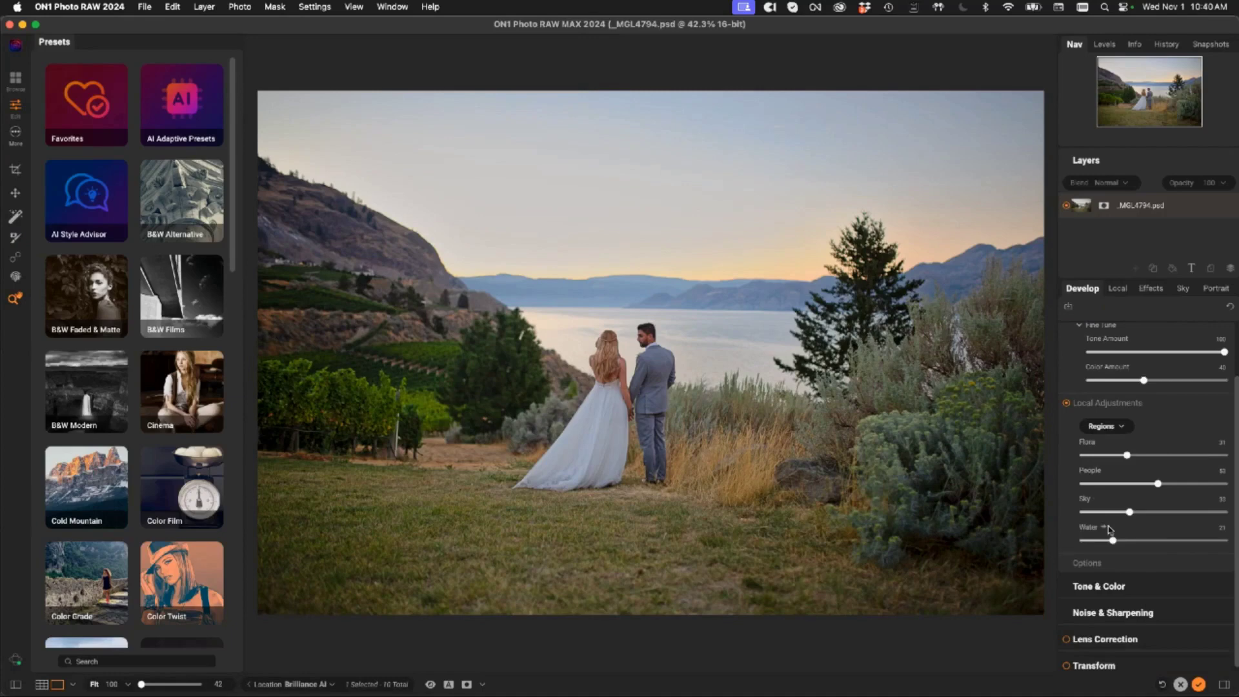
left_click(1103, 564)
scroll(1100, 563, "down", 1)
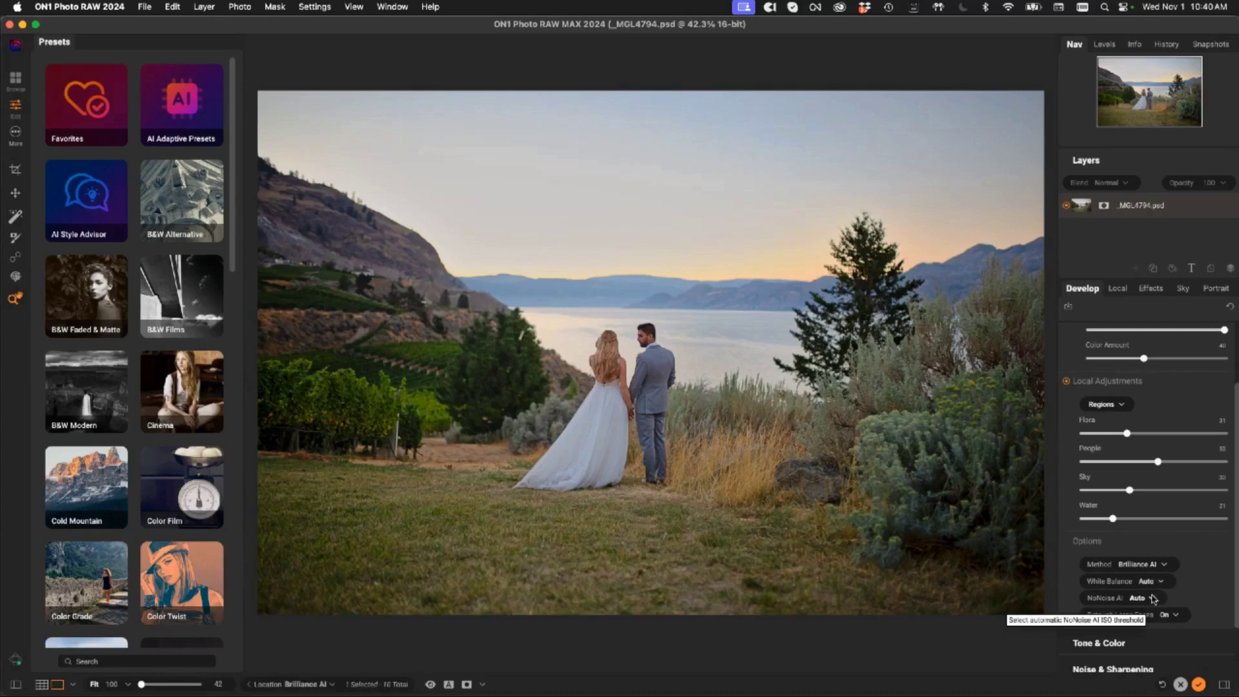
scroll(1161, 600, "down", 1)
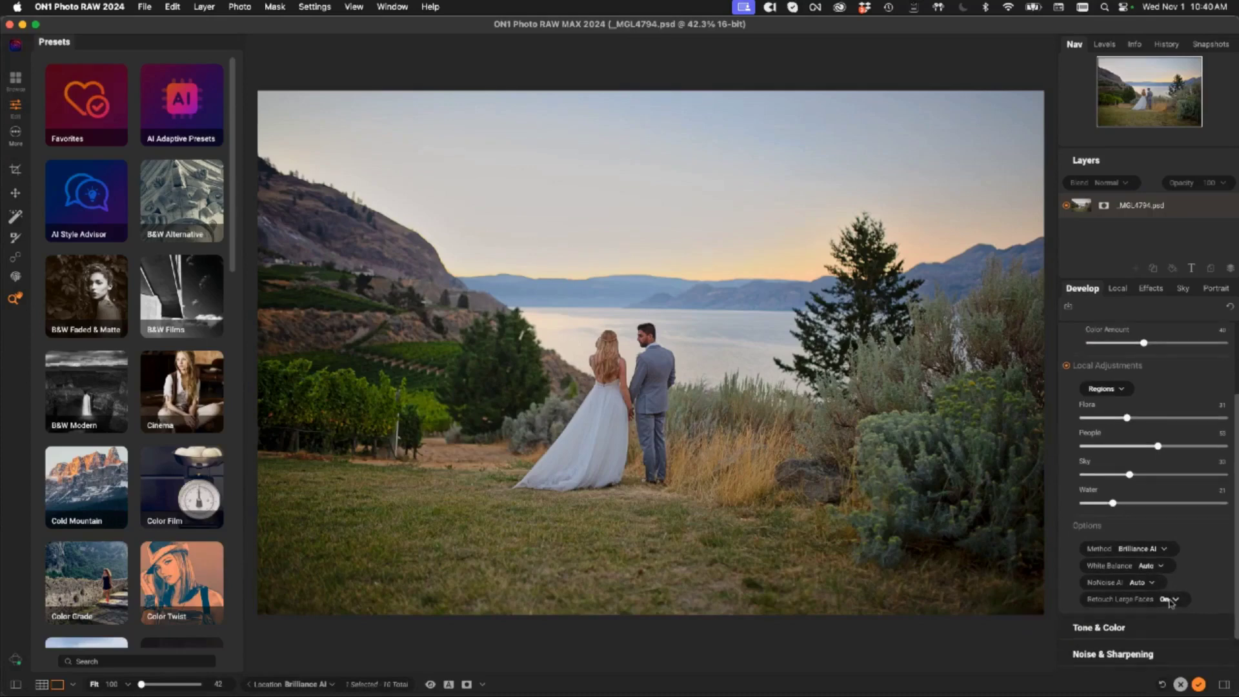
left_click(1165, 549)
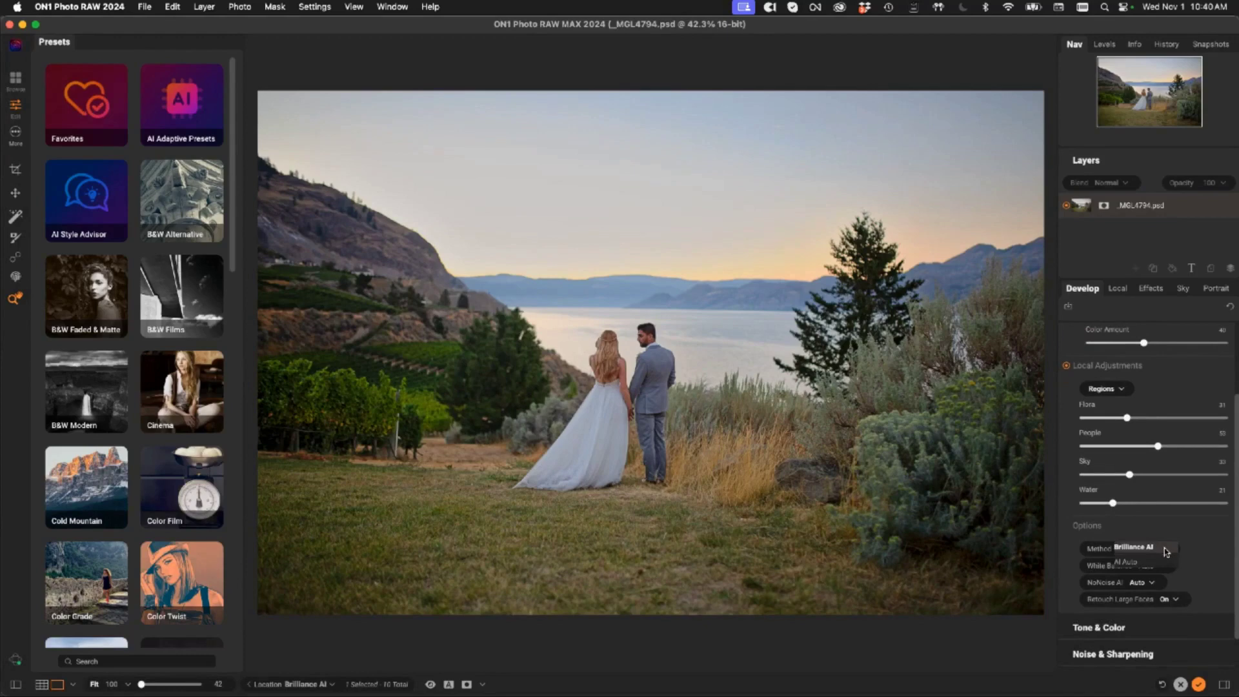
left_click(1197, 555)
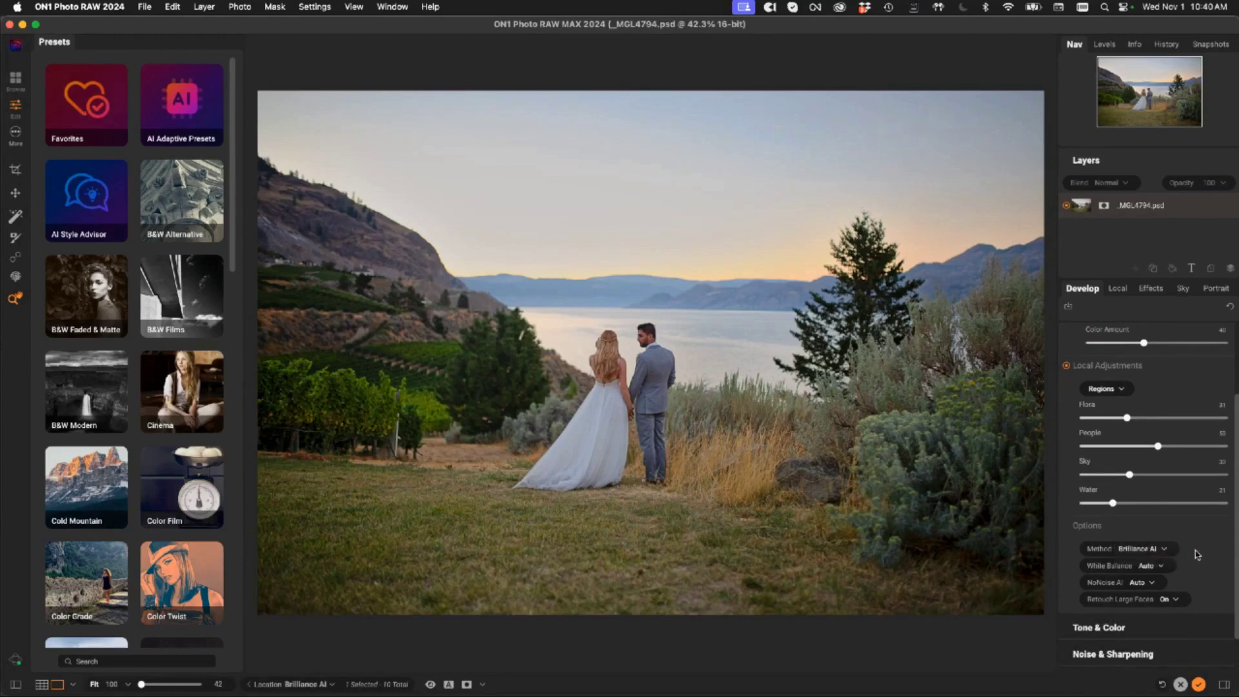
- Apply the edits back to Photoshop and reopen the ON1 Develop 2024 smart filter on Layer 0
left_click(1199, 685)
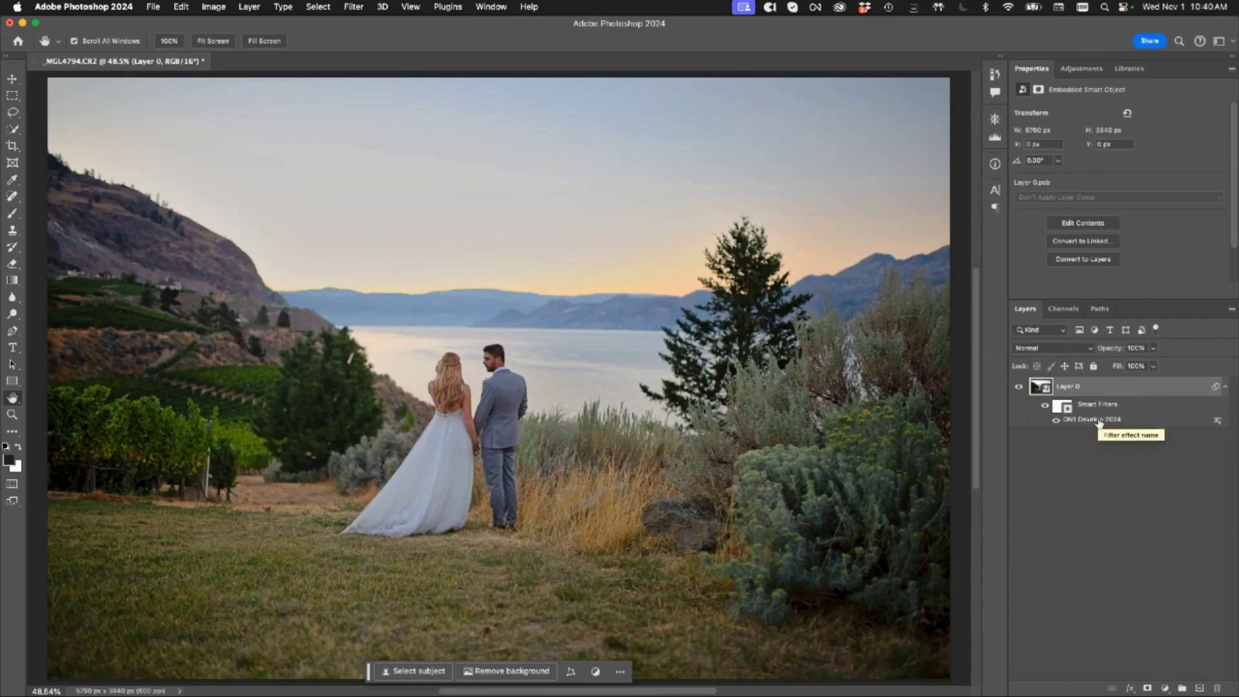
double_click(1101, 418)
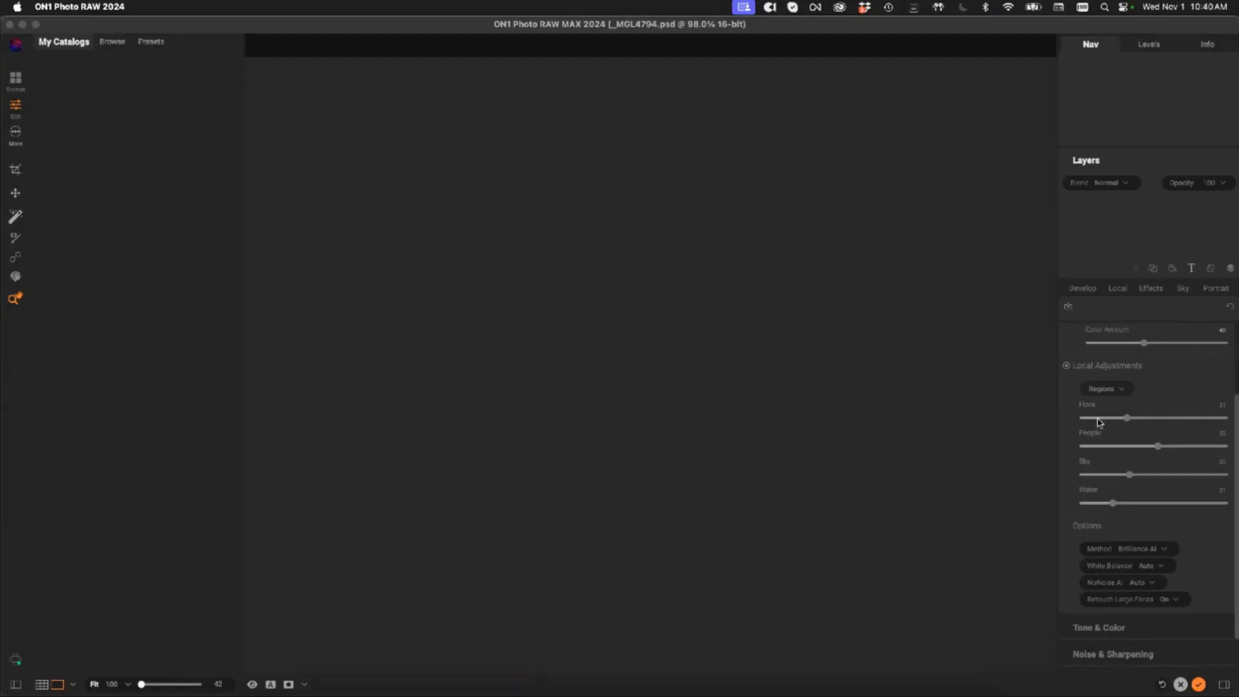